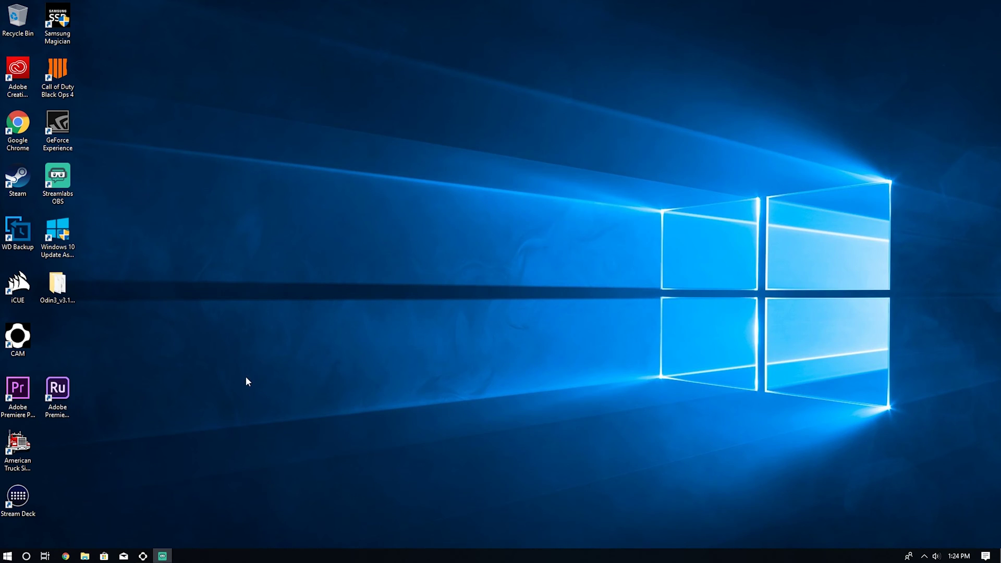
Browse File Explorer to This PC > Backups (E:) > S9+ Beta Files > Update Files.
{"action": "left_click", "coordinate": [85, 556]}
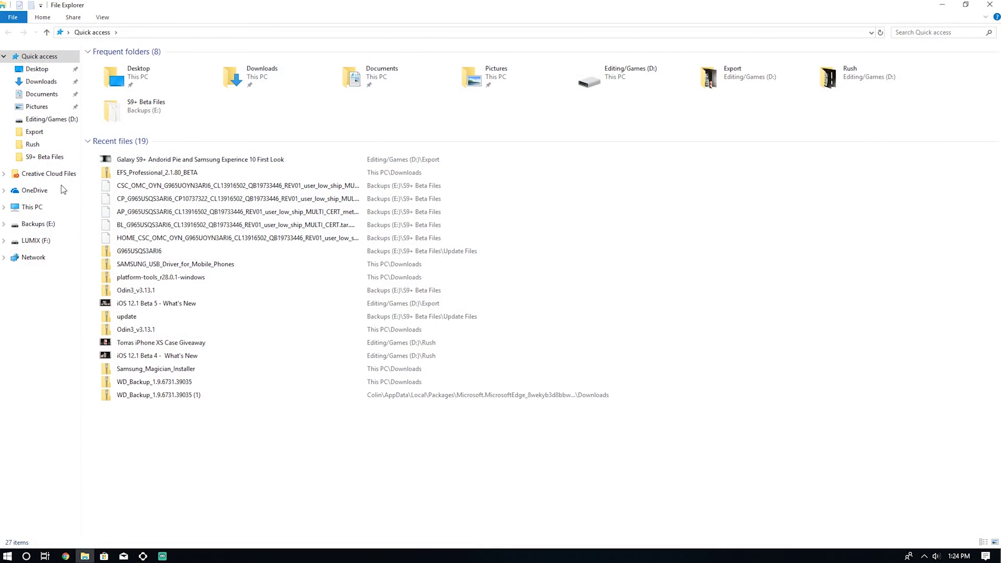
{"action": "left_click", "coordinate": [50, 211]}
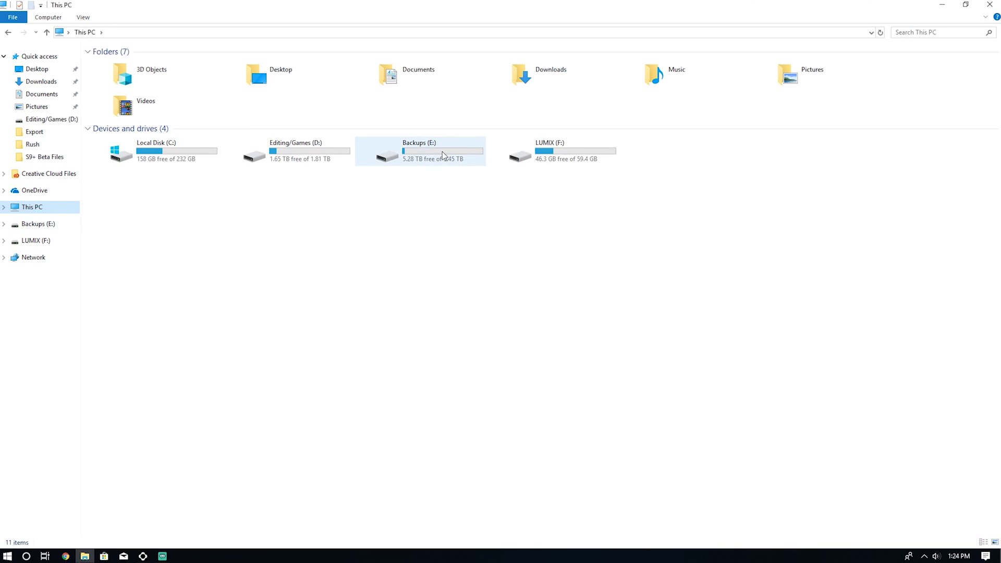
{"action": "double_click", "coordinate": [405, 151]}
{"action": "double_click", "coordinate": [117, 75]}
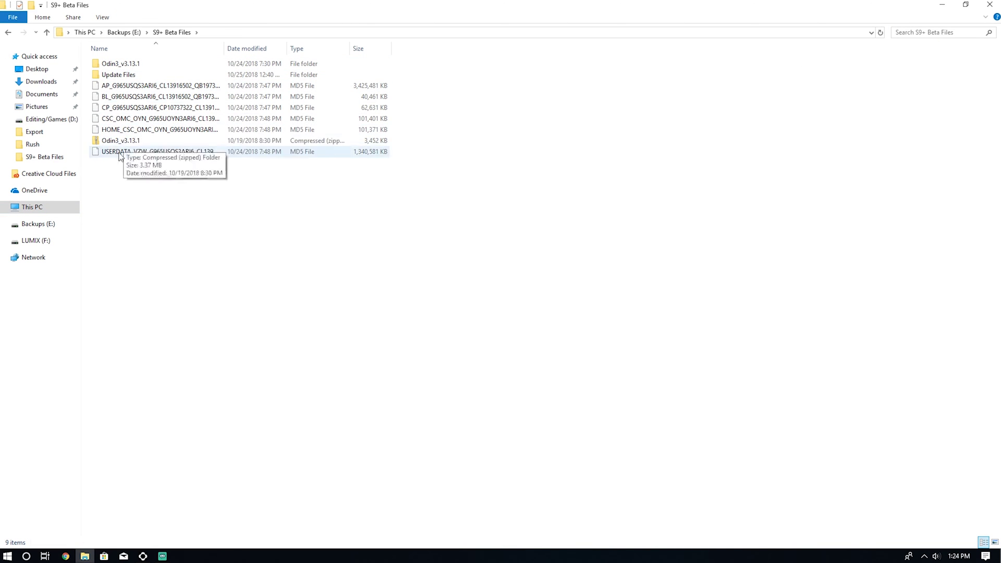
{"action": "double_click", "coordinate": [142, 78]}
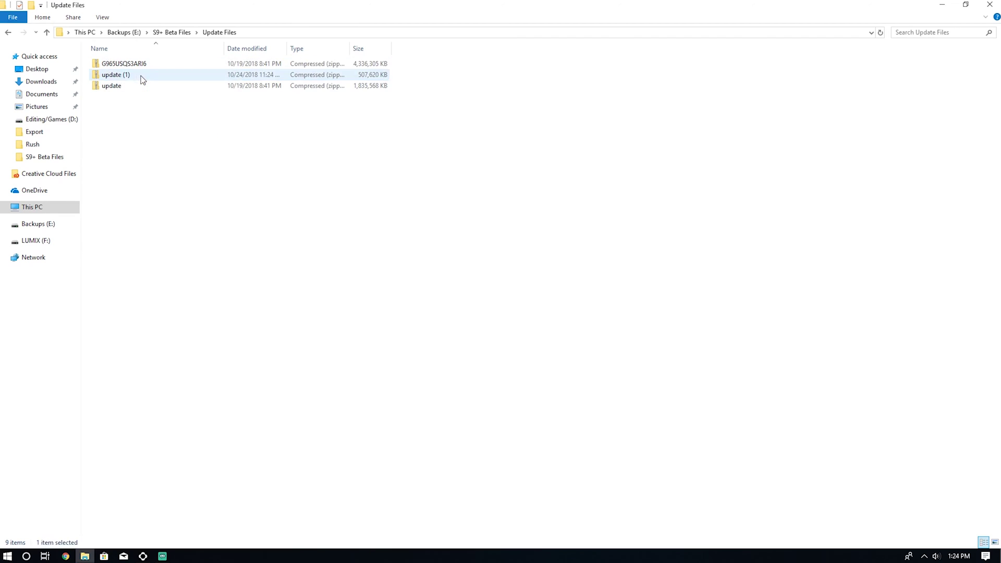
{"action": "left_click", "coordinate": [6, 33]}
{"action": "double_click", "coordinate": [110, 76]}
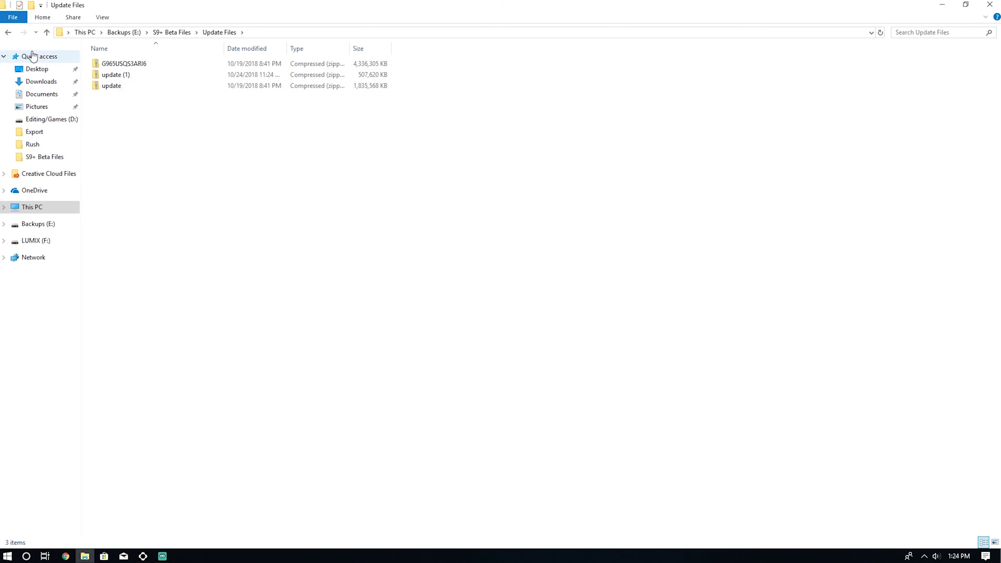
{"action": "left_click", "coordinate": [9, 34]}
{"action": "double_click", "coordinate": [143, 76]}
Launch Odin3 v3.13.1 from the Odin3_v3.13.1 folder, dismiss its warning, and return to S9+ Beta Files.
{"action": "left_click", "coordinate": [7, 32]}
{"action": "double_click", "coordinate": [128, 64]}
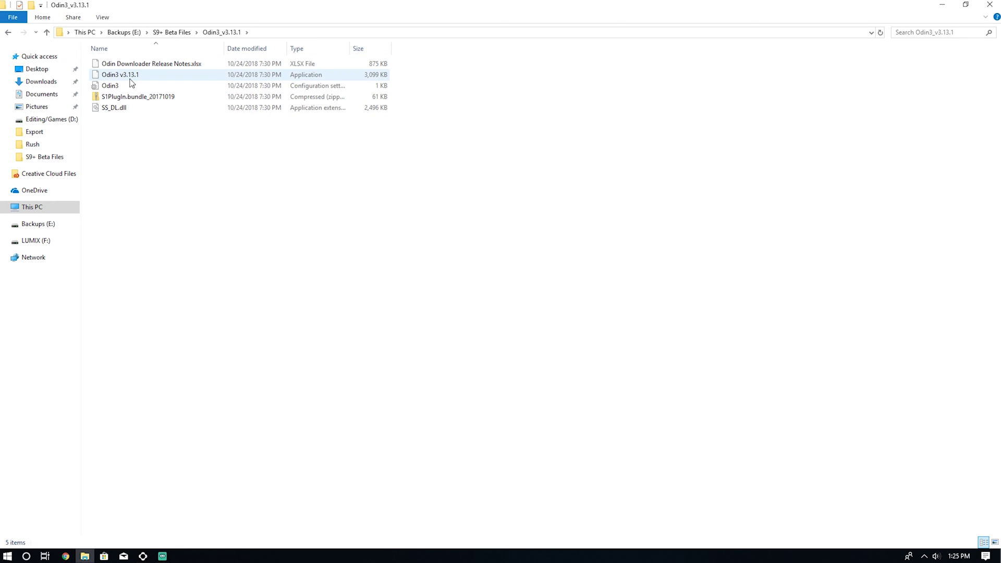
{"action": "left_click", "coordinate": [119, 78]}
{"action": "double_click", "coordinate": [120, 79]}
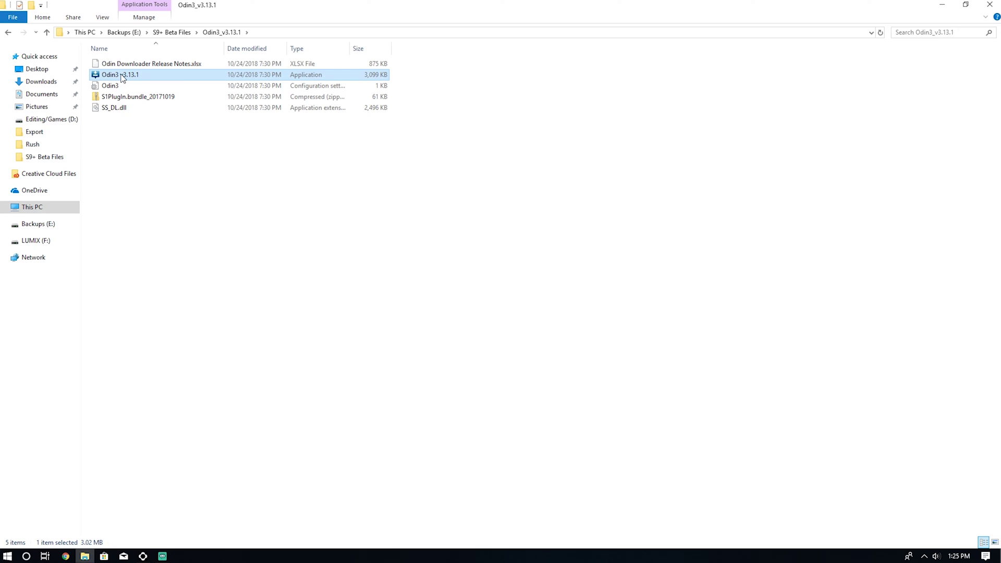
{"action": "left_click", "coordinate": [585, 315]}
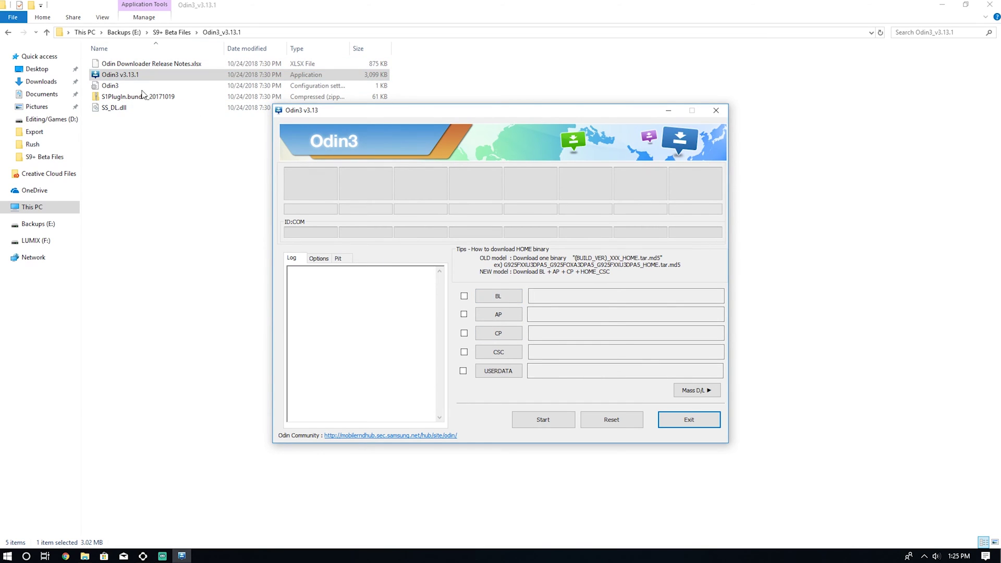
{"action": "left_click", "coordinate": [8, 33]}
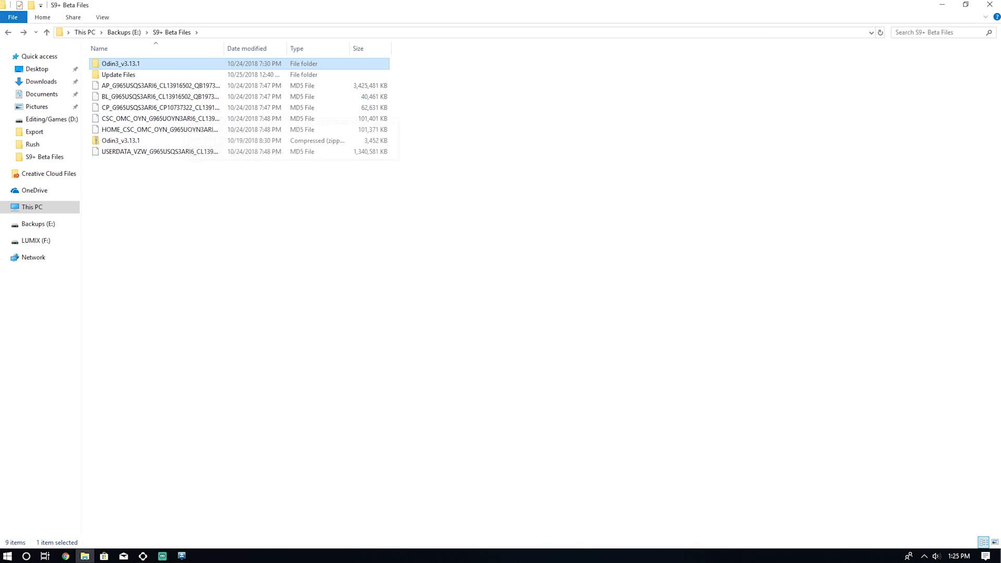
Load the BL_G965 and AP_G965 firmware files into Odin3's BL and AP slots.
{"action": "left_click", "coordinate": [182, 556]}
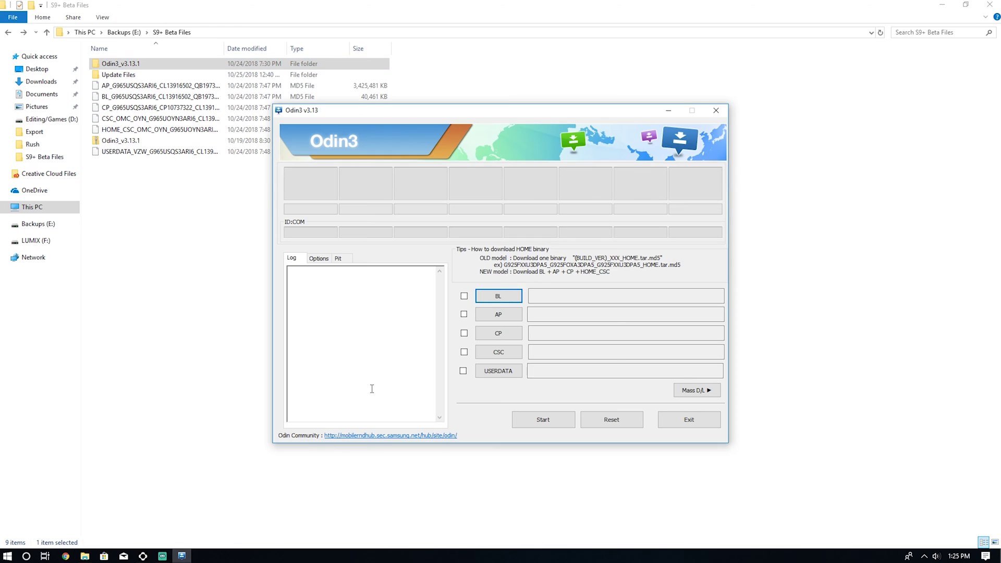
{"action": "left_click", "coordinate": [486, 296]}
{"action": "left_click", "coordinate": [459, 272]}
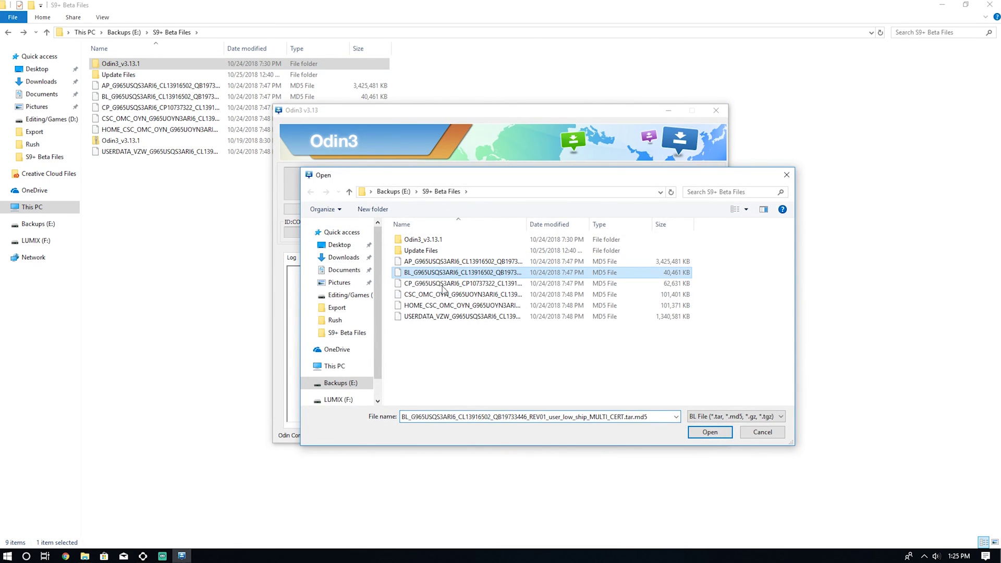
{"action": "left_click", "coordinate": [709, 432]}
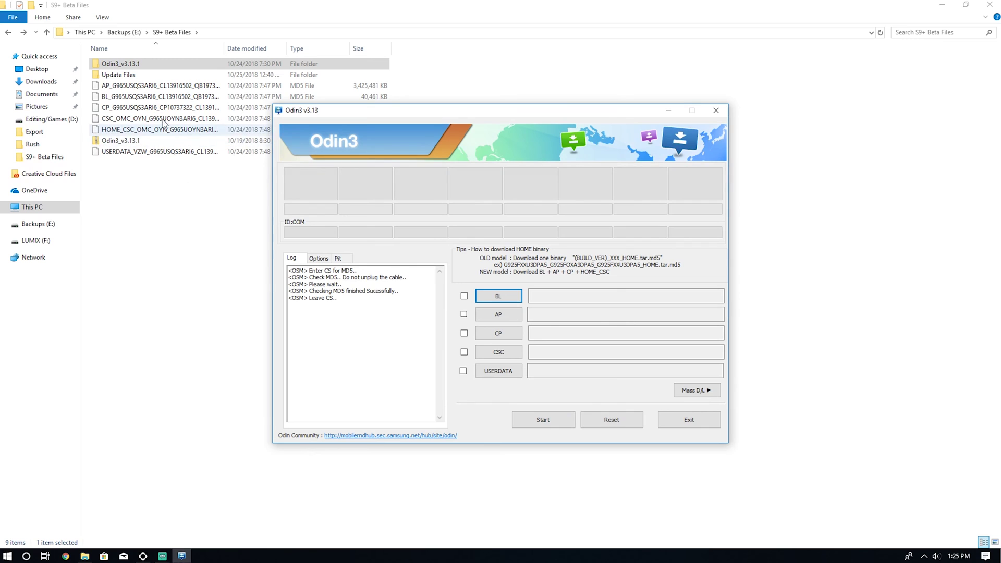
{"action": "left_click", "coordinate": [481, 312]}
{"action": "left_click", "coordinate": [454, 261]}
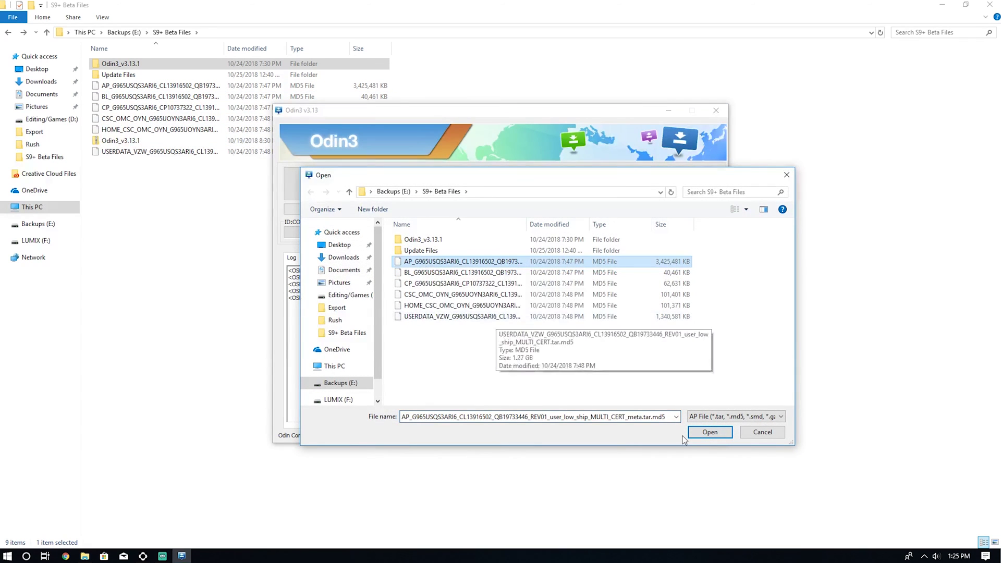
{"action": "left_click", "coordinate": [707, 432]}
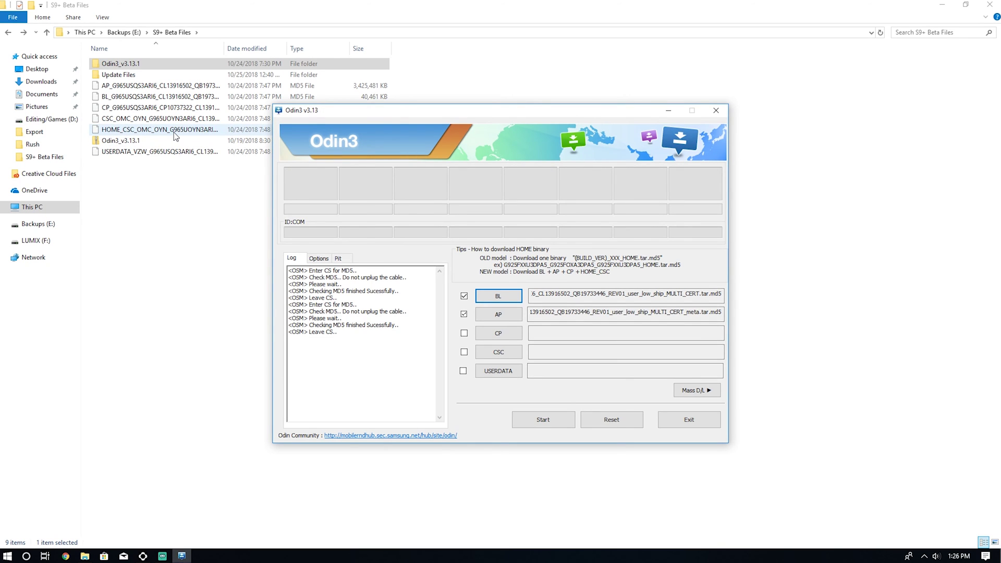
Load the CP_G965 and HOME_CSC files into the CP and CSC slots, then press Start.
{"action": "left_click", "coordinate": [490, 336]}
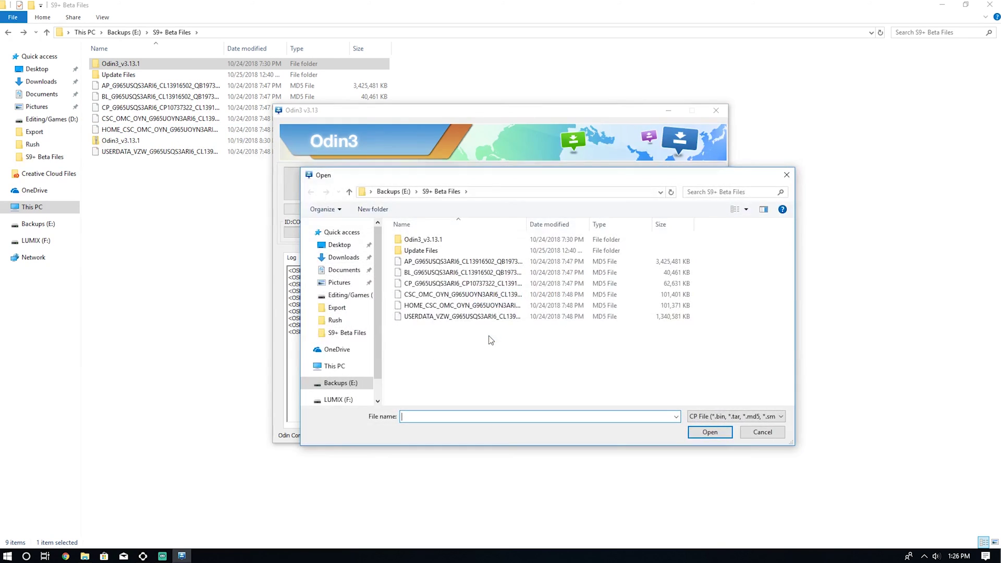
{"action": "left_click", "coordinate": [469, 284]}
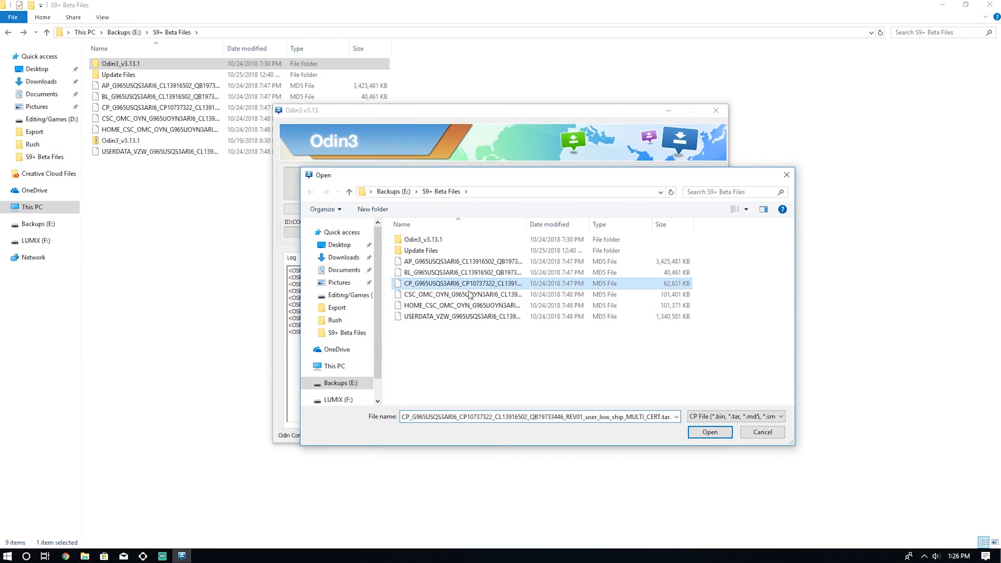
{"action": "left_click", "coordinate": [728, 440]}
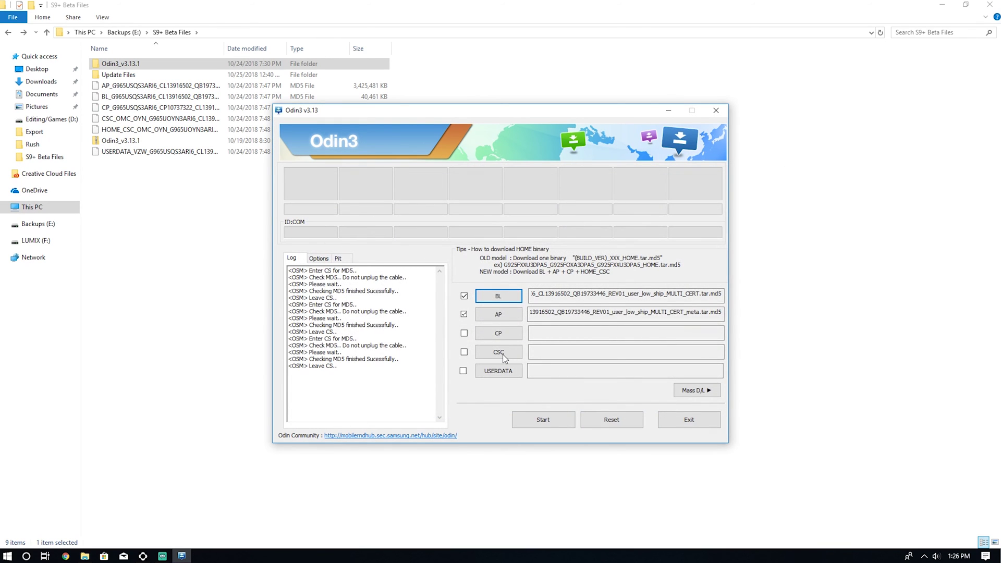
{"action": "left_click", "coordinate": [502, 354]}
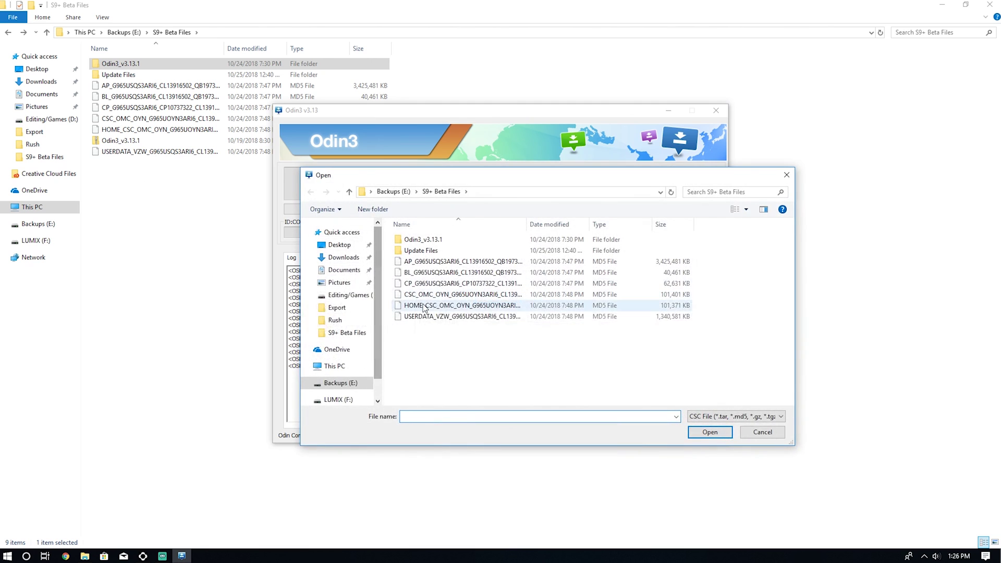
{"action": "left_click", "coordinate": [424, 307]}
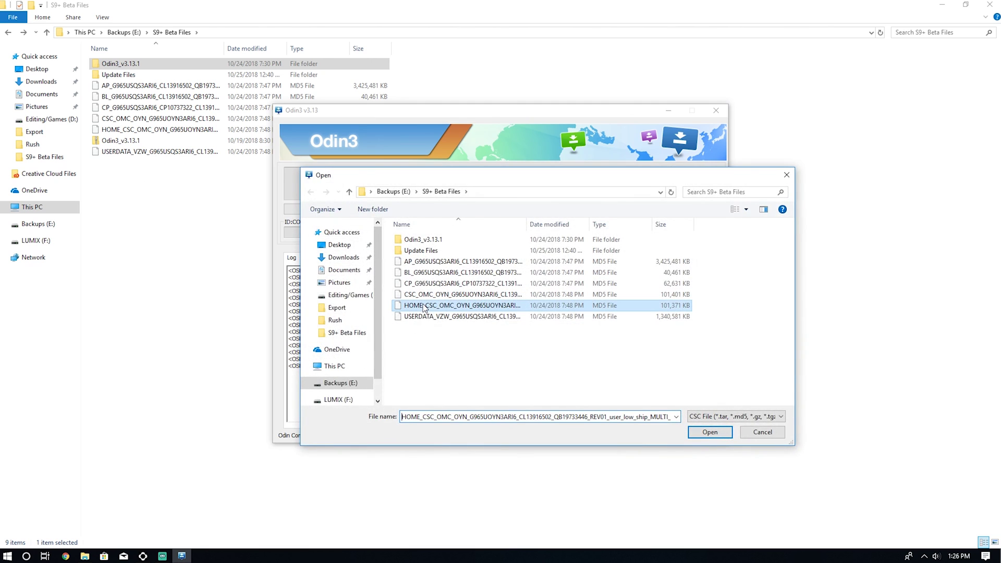
{"action": "left_click", "coordinate": [710, 432]}
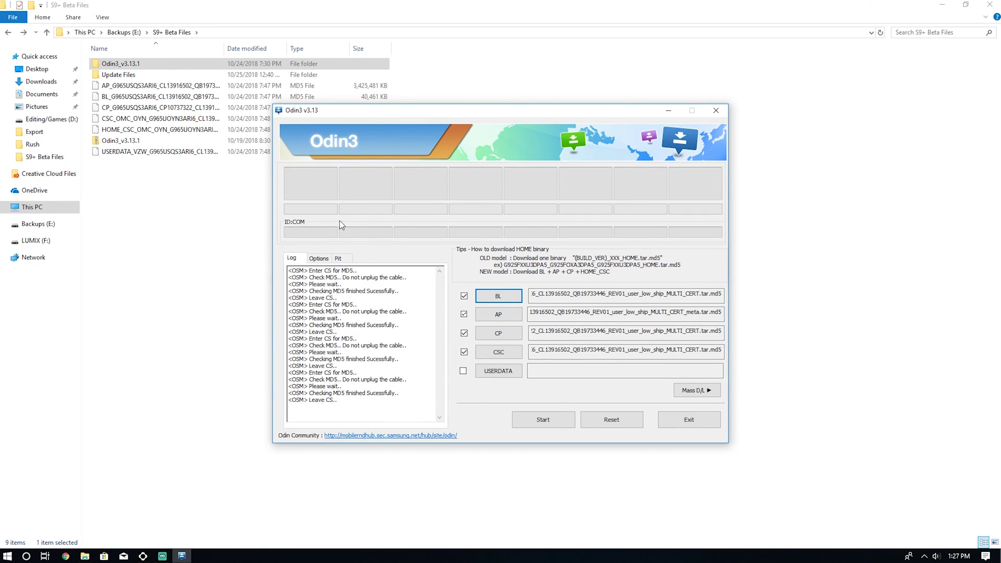
{"action": "left_click", "coordinate": [556, 418]}
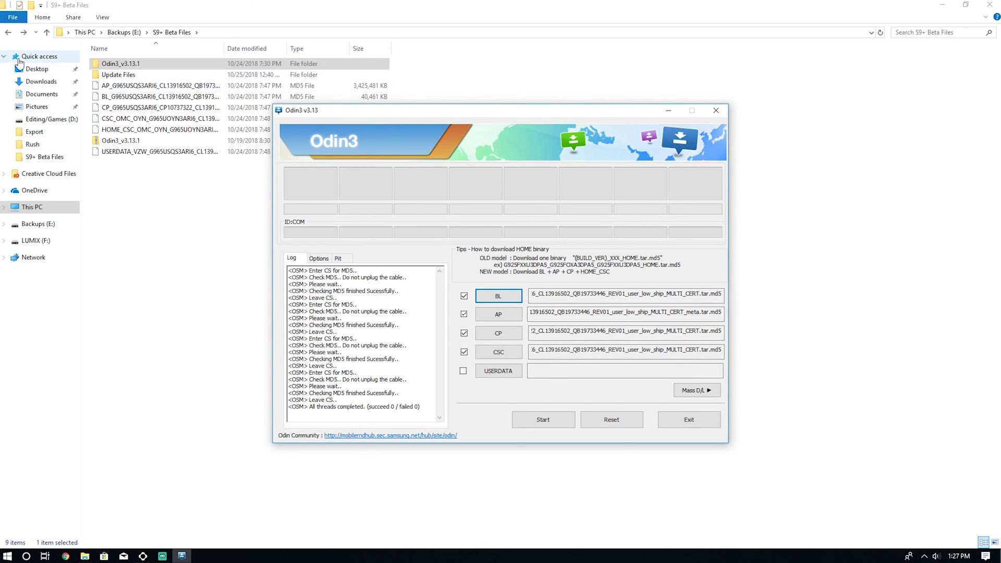
Check that the G965USQS3ARI6 archive in S9+ Beta Files > Update Files holds six MD5 firmware files.
{"action": "left_click", "coordinate": [8, 32]}
{"action": "double_click", "coordinate": [131, 76]}
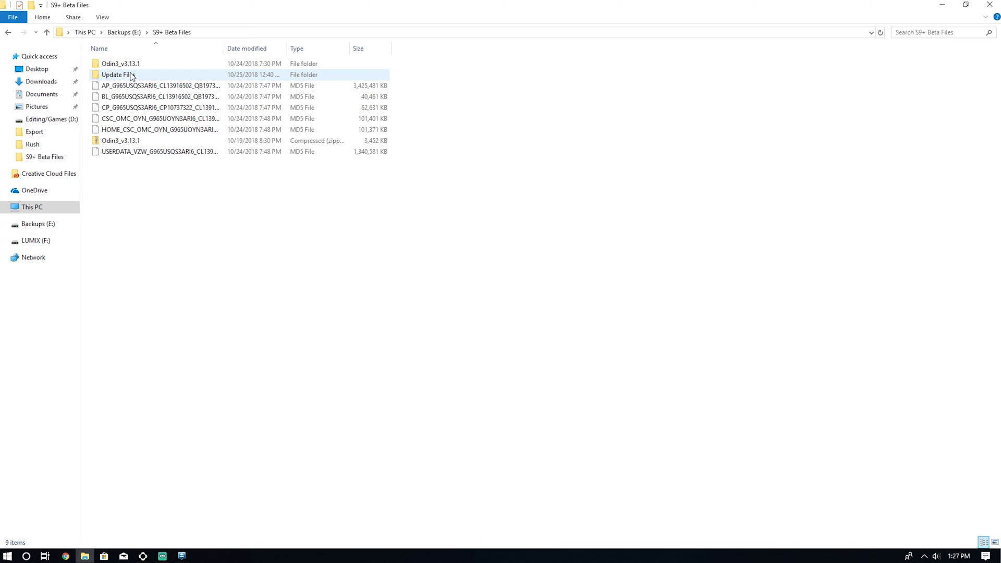
{"action": "left_click", "coordinate": [127, 78]}
{"action": "double_click", "coordinate": [127, 78]}
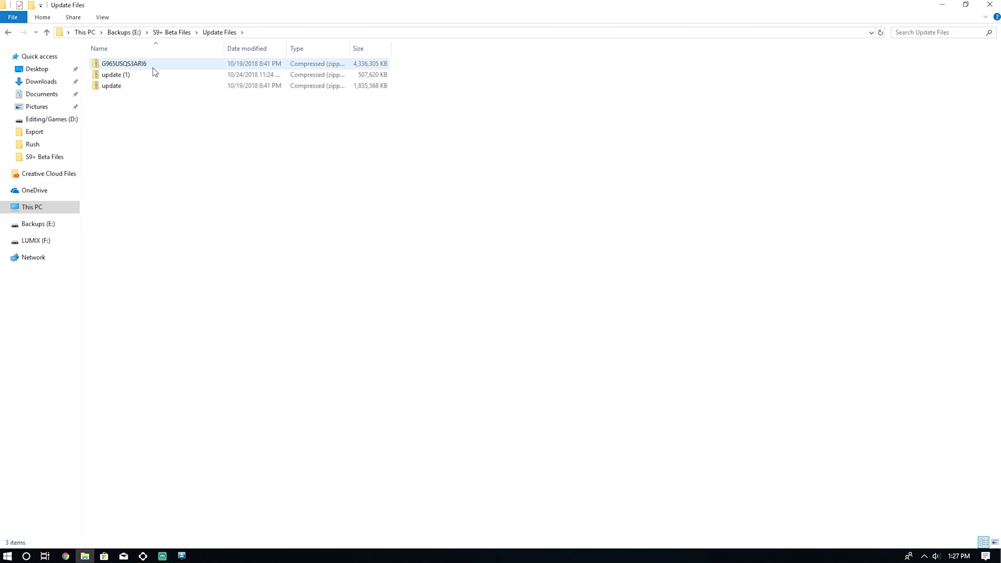
{"action": "double_click", "coordinate": [152, 68]}
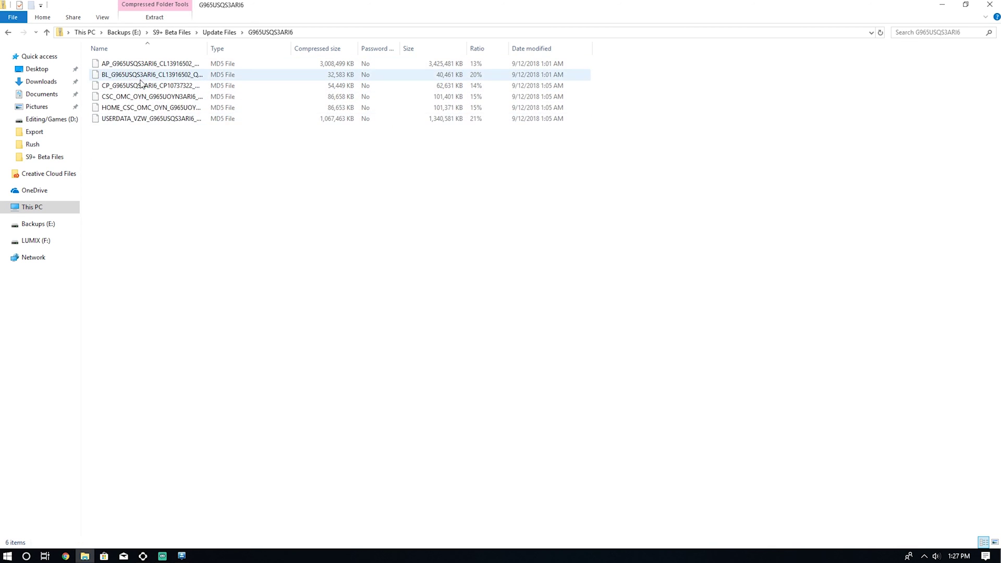
{"action": "left_click", "coordinate": [9, 33]}
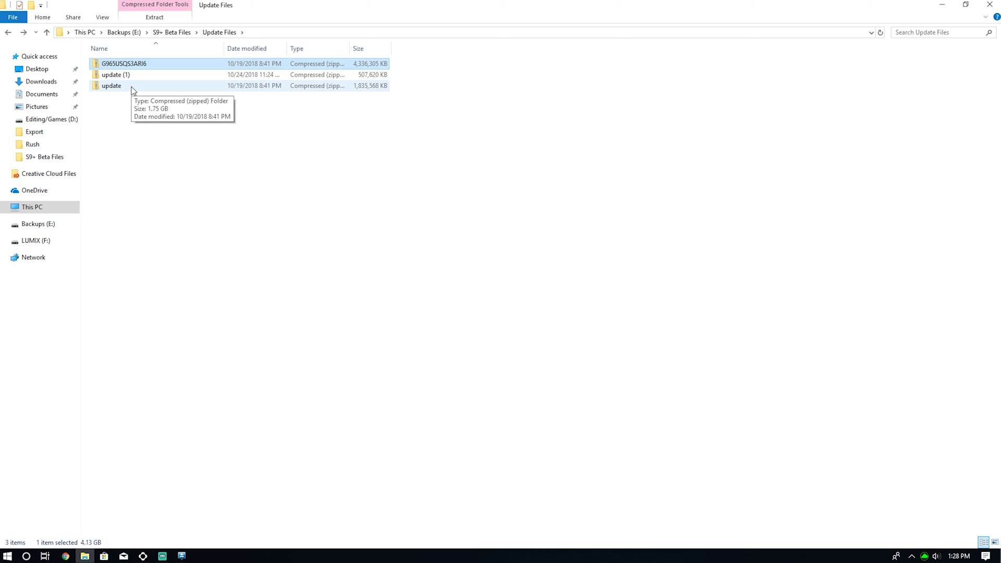
{"action": "left_click", "coordinate": [8, 32]}
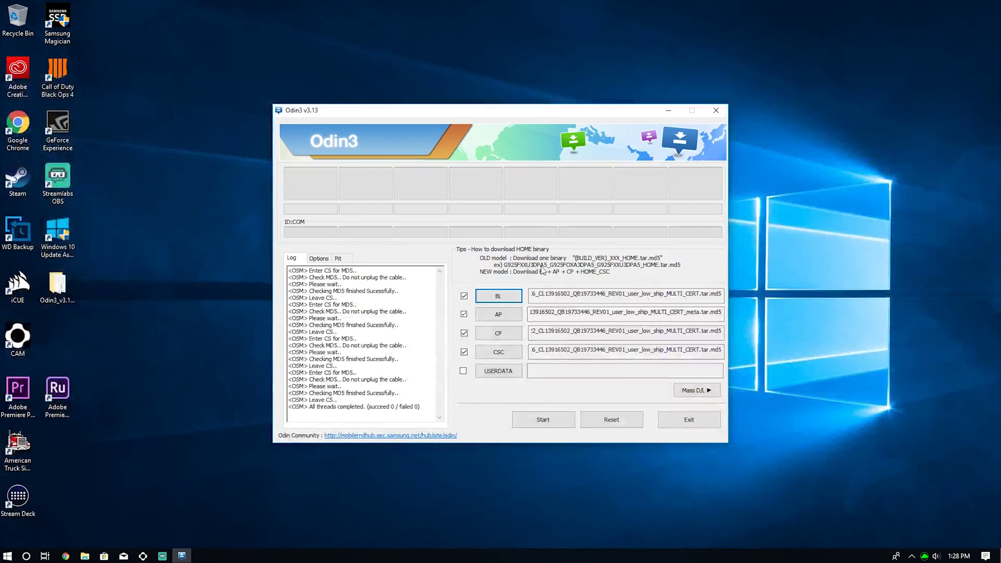
Move the Odin3 window slightly up and to the left on the desktop.
{"action": "left_click_drag", "start_coordinate": [595, 114], "coordinate": [564, 99]}
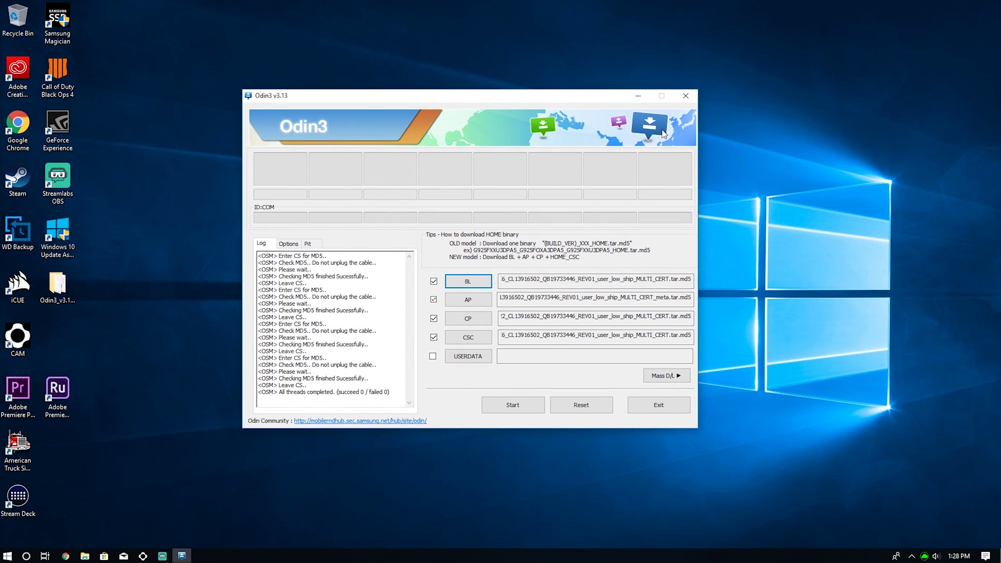